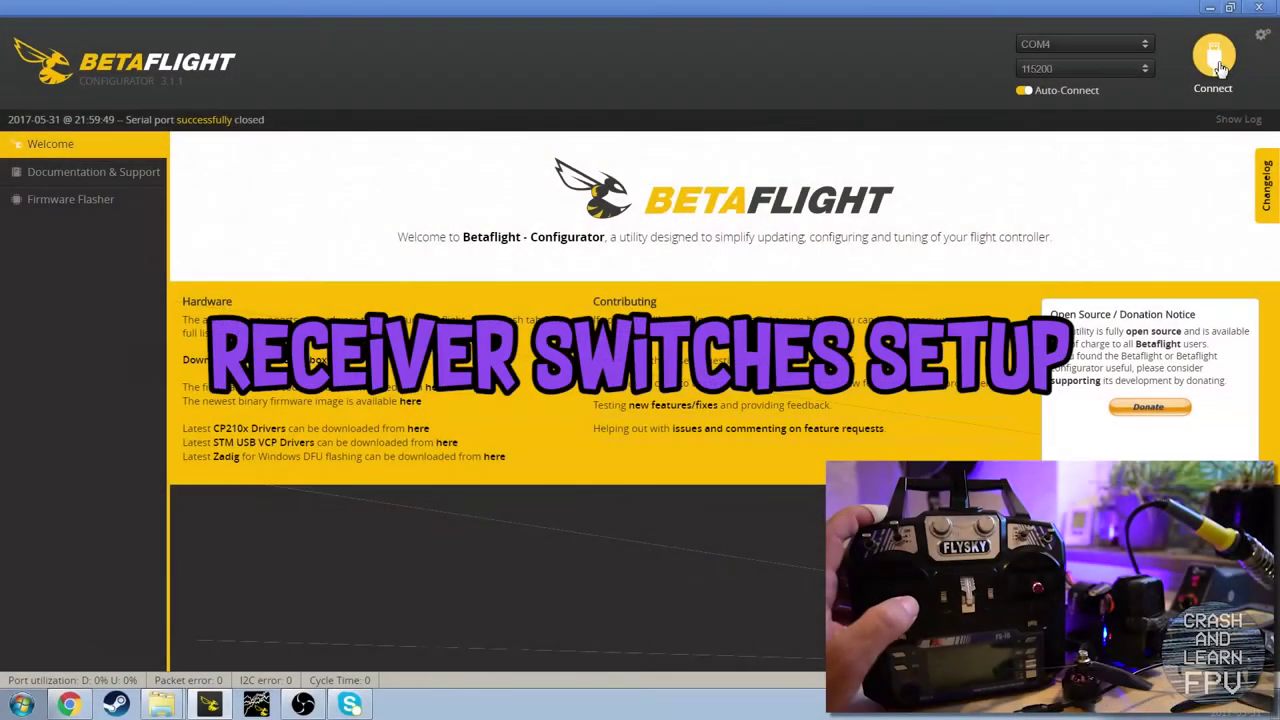
Step: Connect to the flight controller on COM4 and review the switch ranges assigned to the flight modes
left_click(1237, 62)
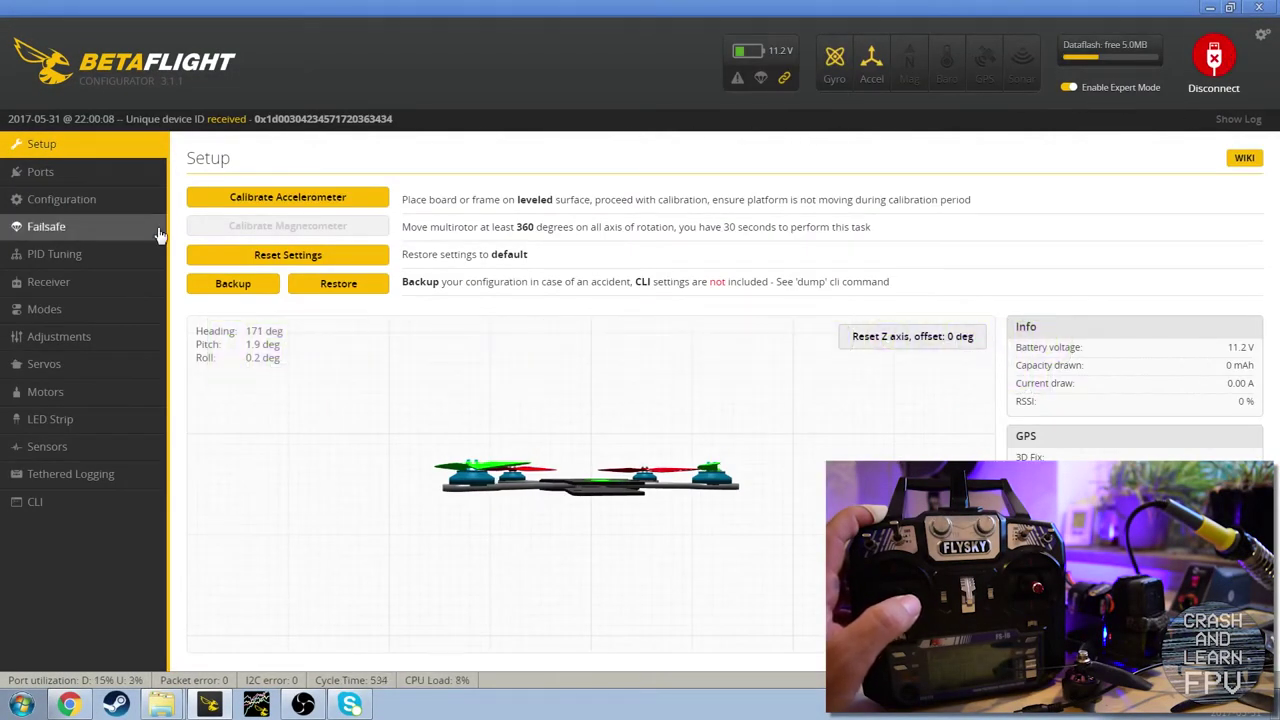
left_click(62, 316)
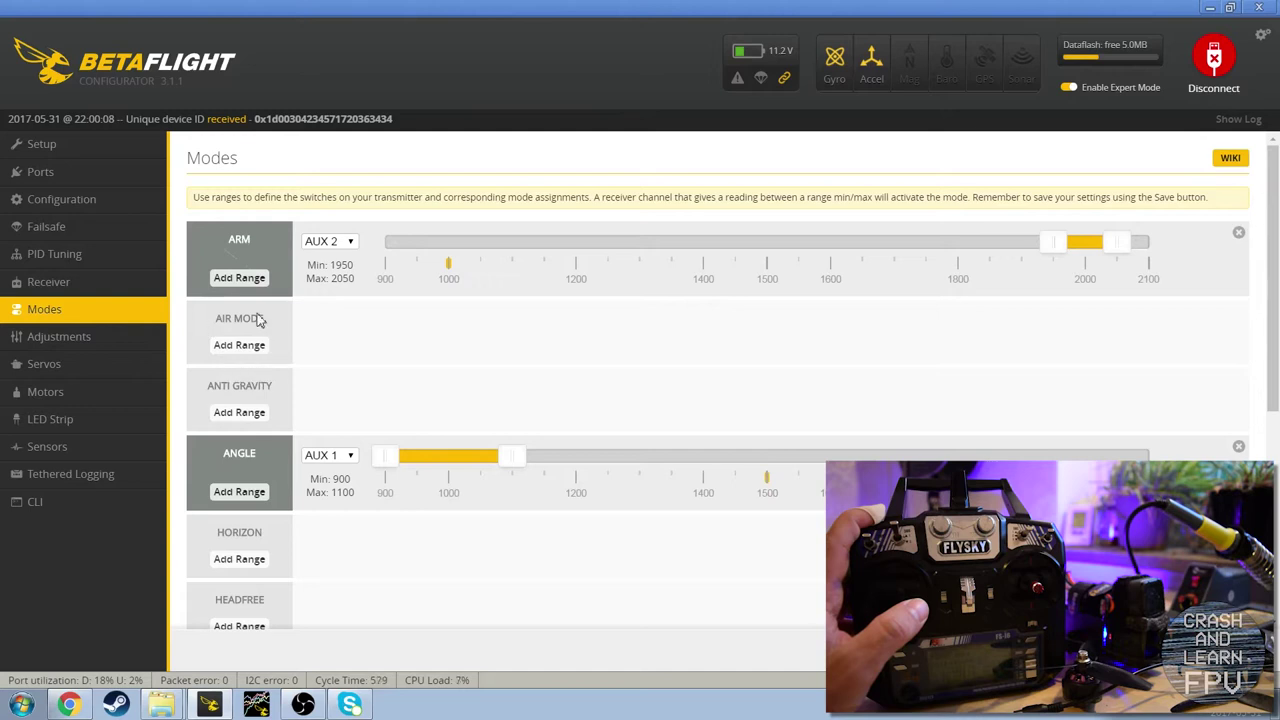
scroll(235, 337, "down", 4)
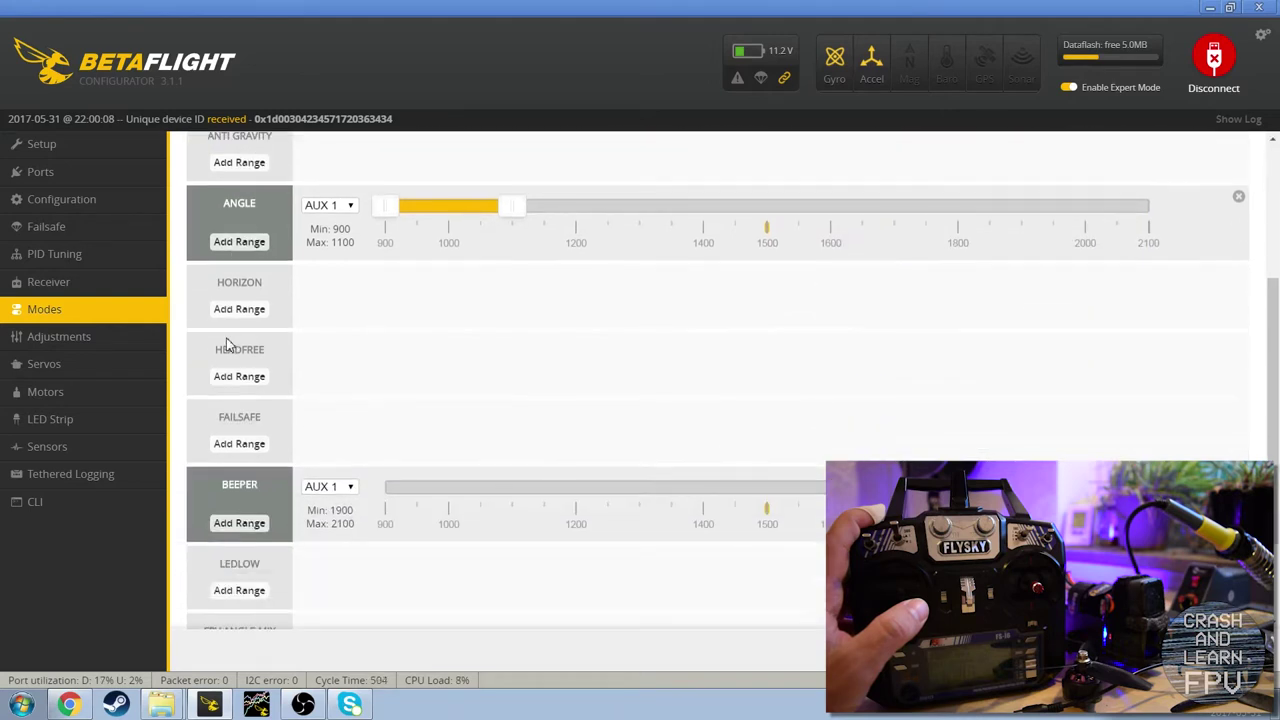
scroll(228, 398, "down", 1)
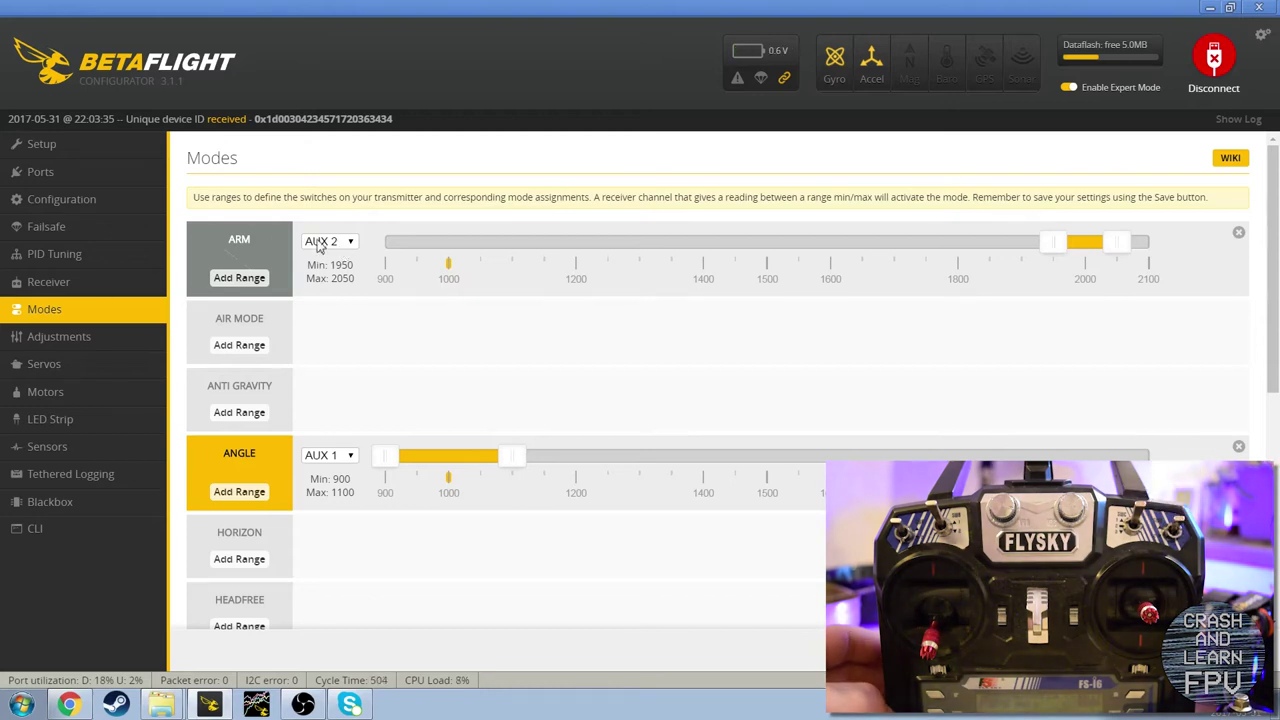
Step: Check the receiver's throttle and AUX channel readings, and compare them with the AUX 2 range assigned to ARM mode
left_click(48, 282)
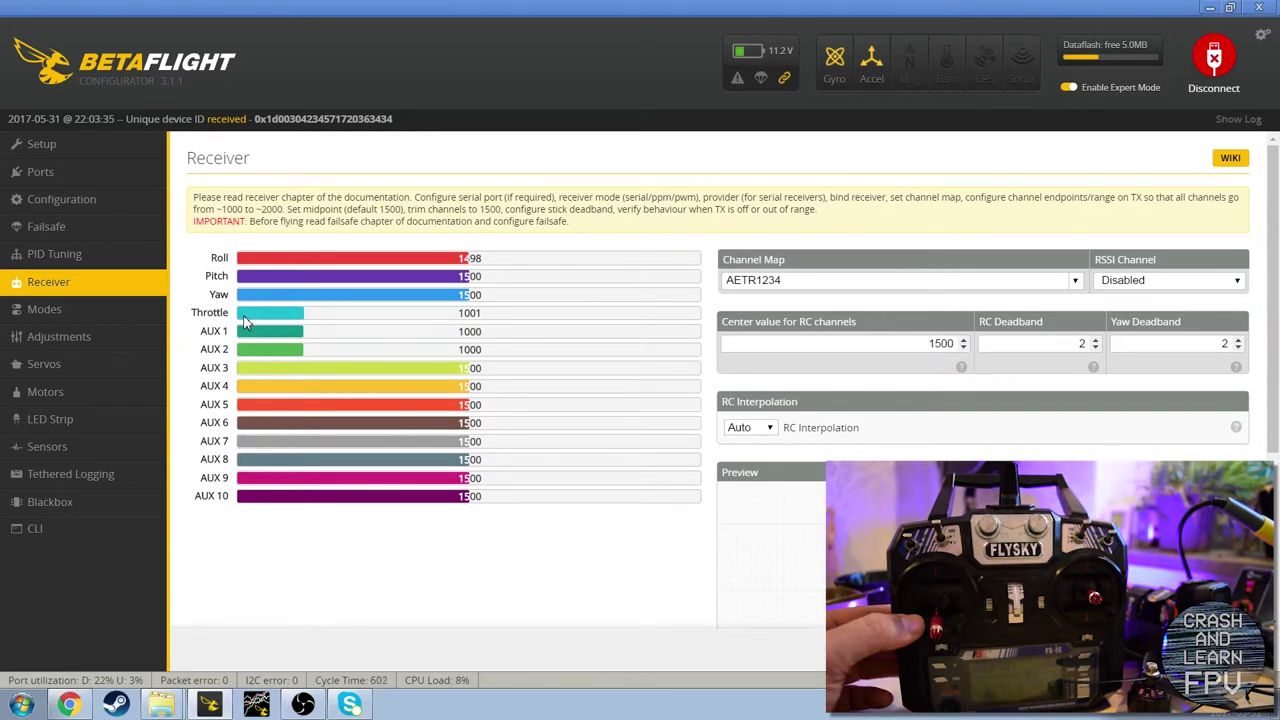
left_click(104, 314)
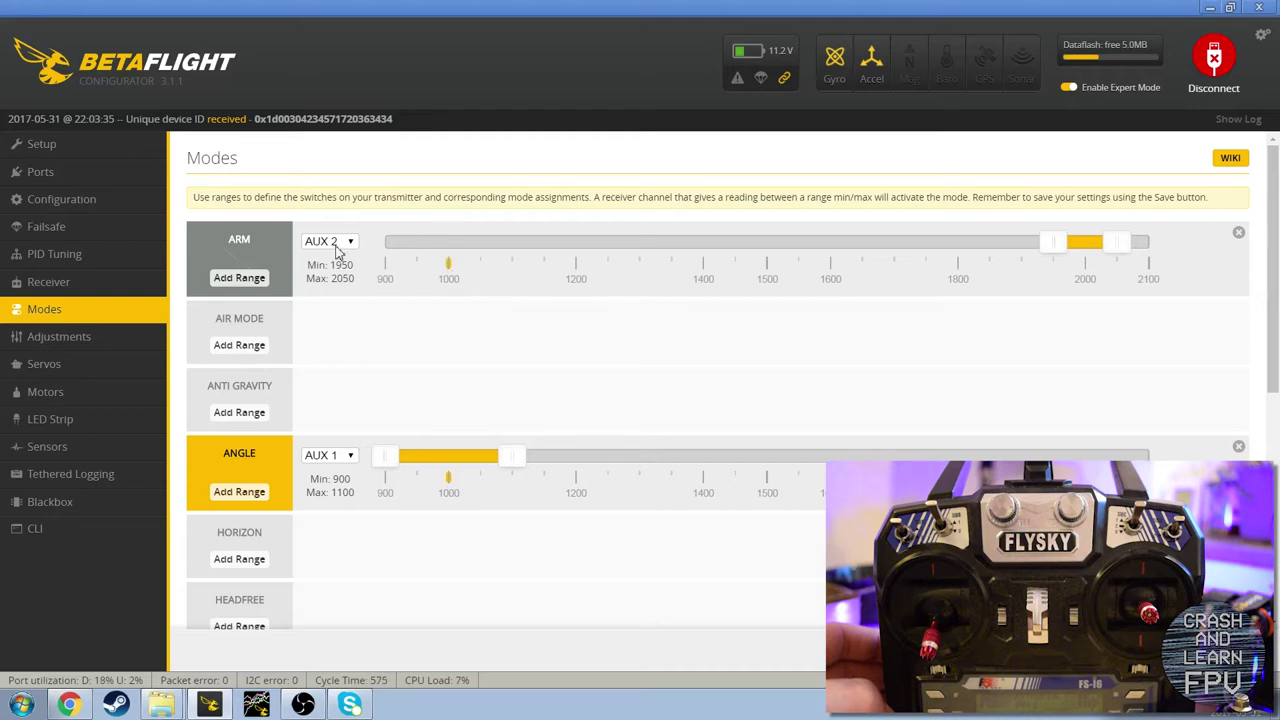
mouse_move(1054, 247)
left_mouse_down()
mouse_move(860, 257)
mouse_move(1056, 262)
left_mouse_up()
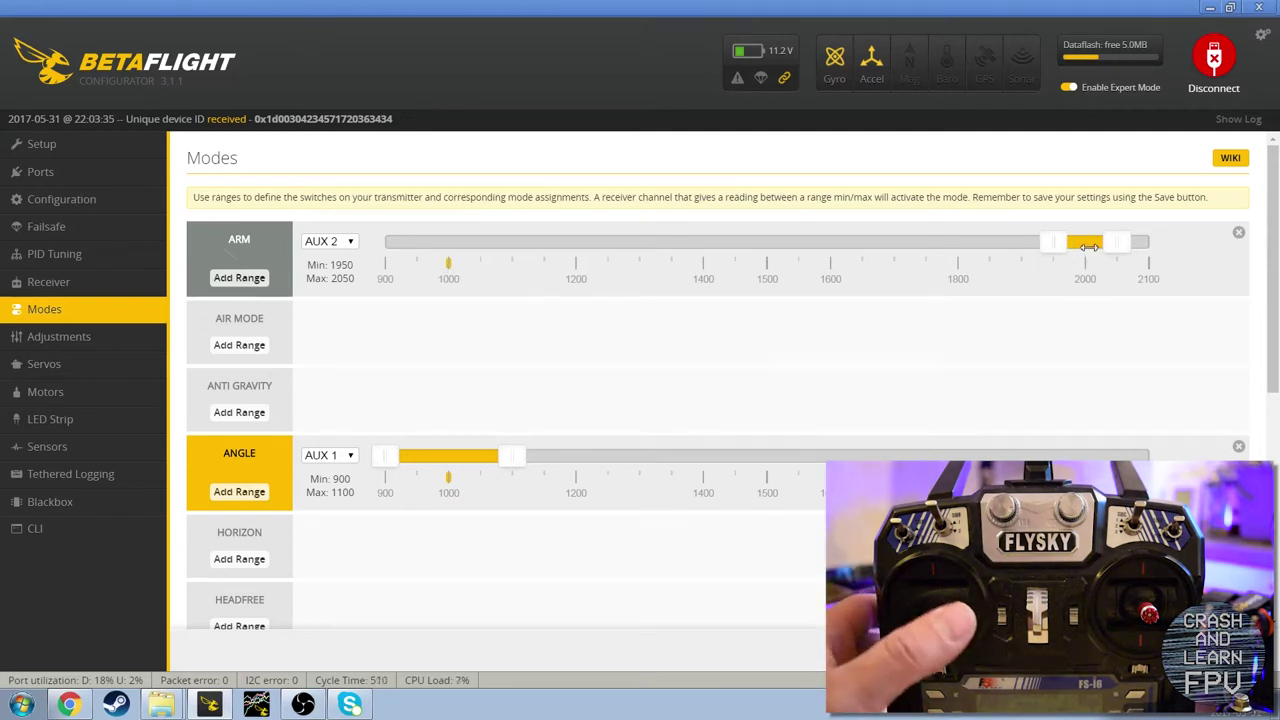
Step: Review the AUX 1 ranges for the ANGLE and BEEPER modes and disconnect from the flight controller
scroll(483, 335, "down", 3)
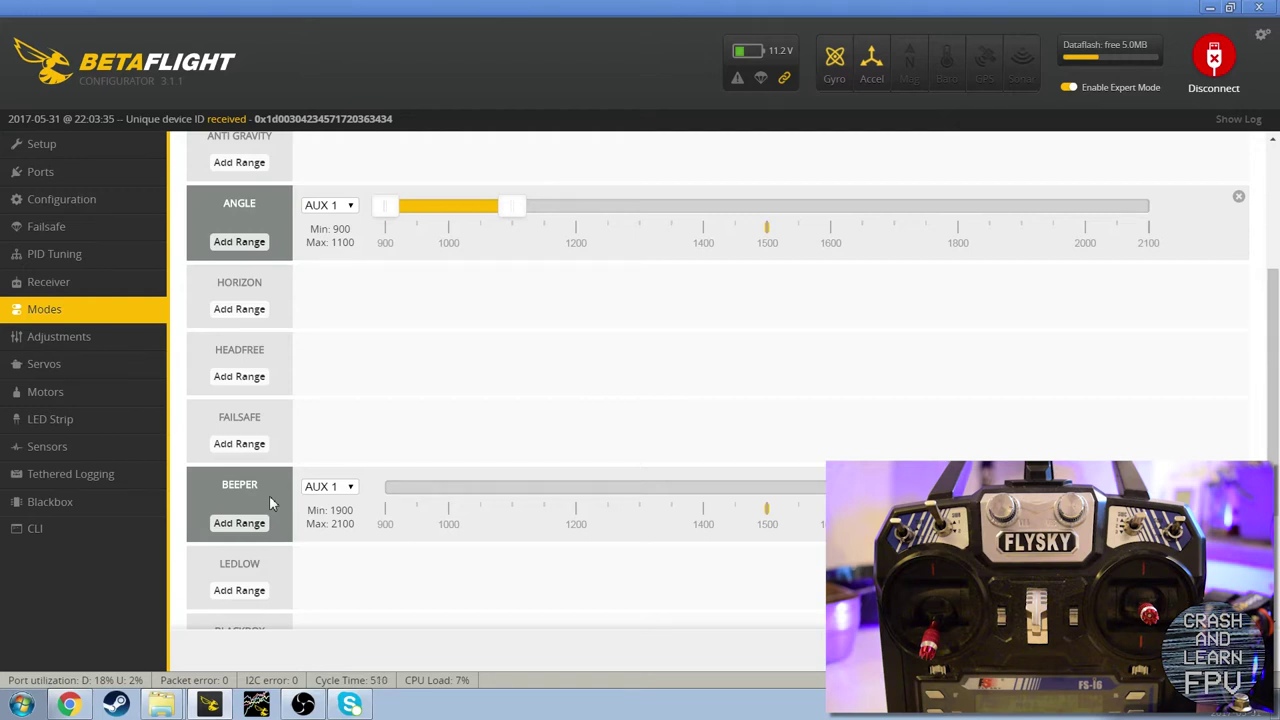
scroll(285, 488, "down", 1)
scroll(597, 275, "up", 5)
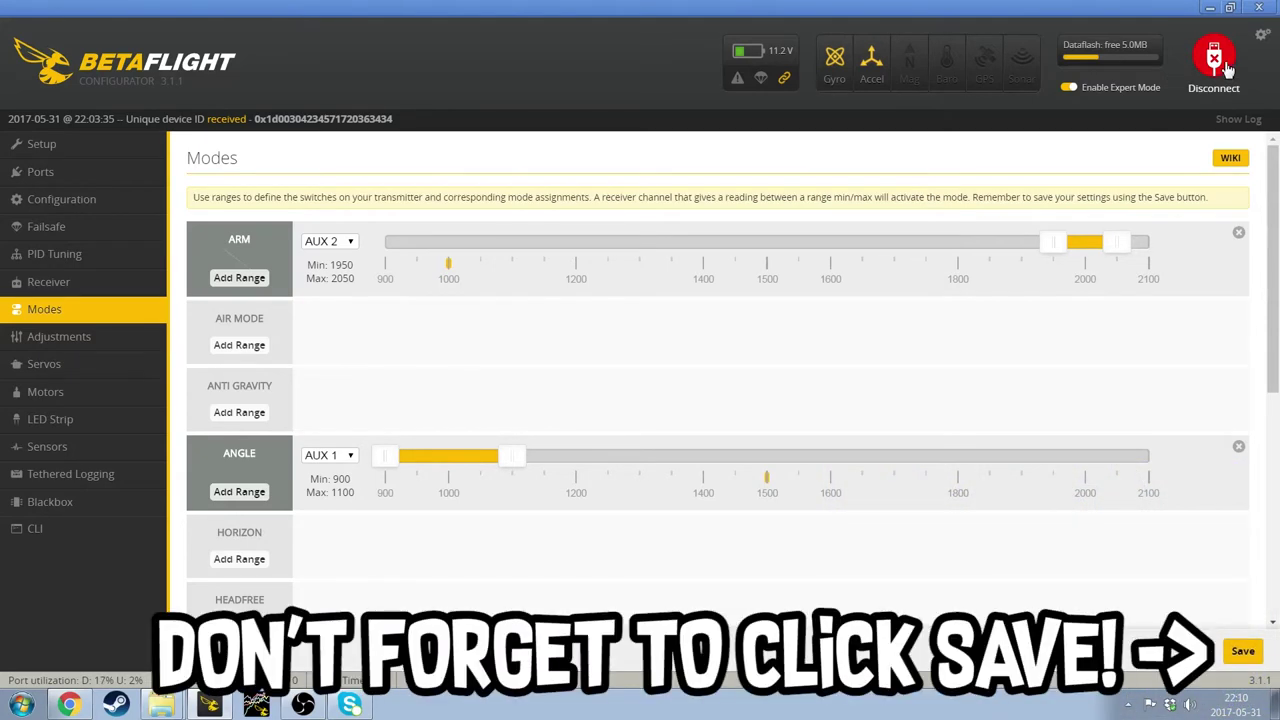
left_click(1226, 66)
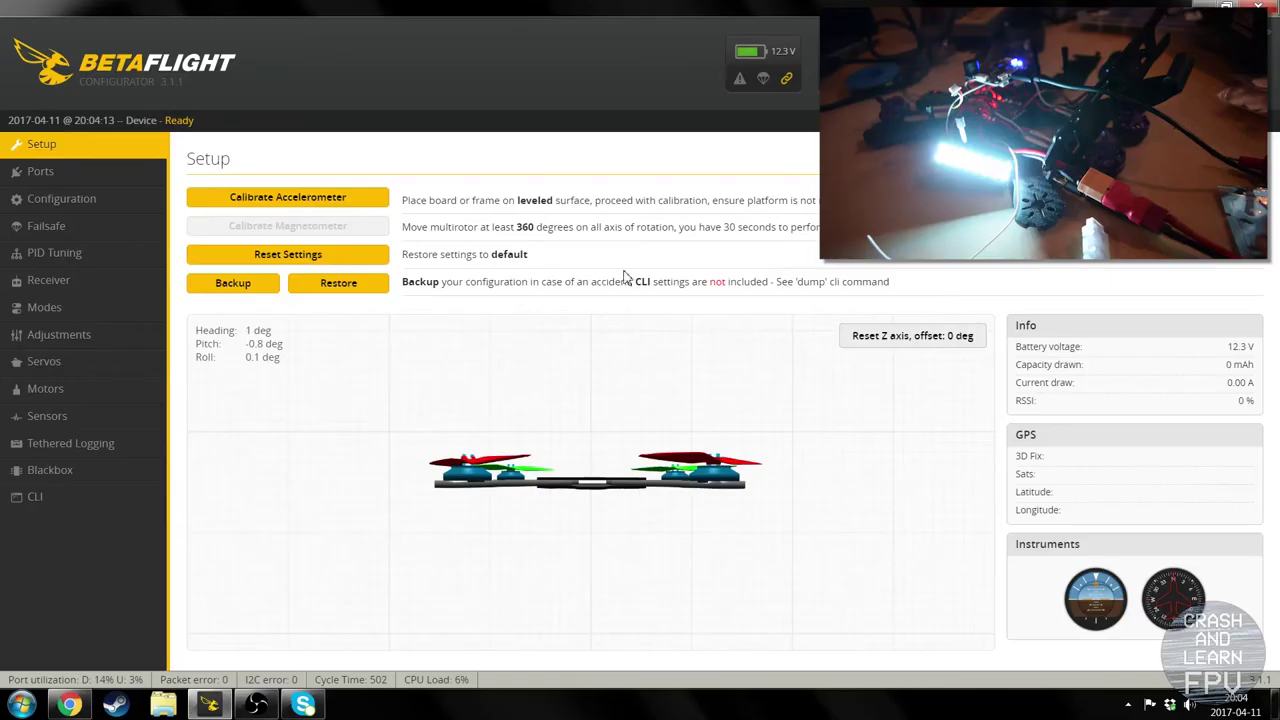
Step: Enable the LED_STRIP feature in the flight controller configuration, then save and reboot
left_click(88, 200)
scroll(718, 430, "down", 6)
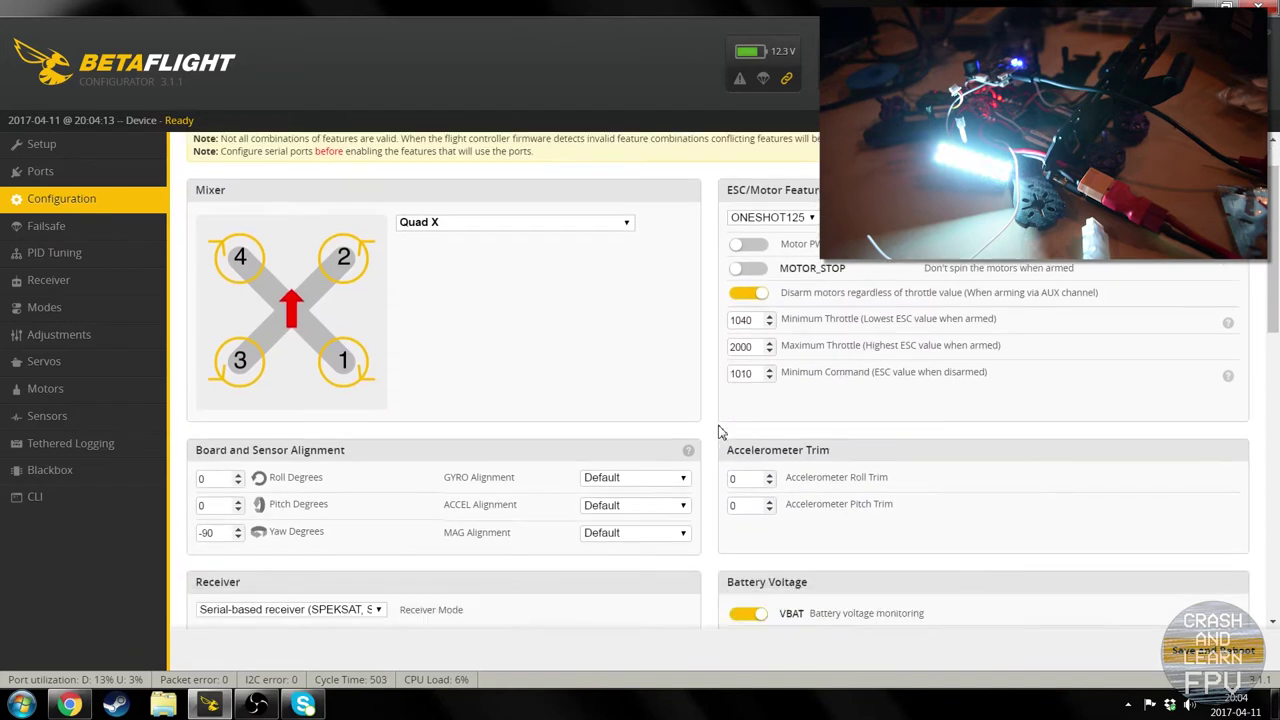
scroll(706, 424, "down", 4)
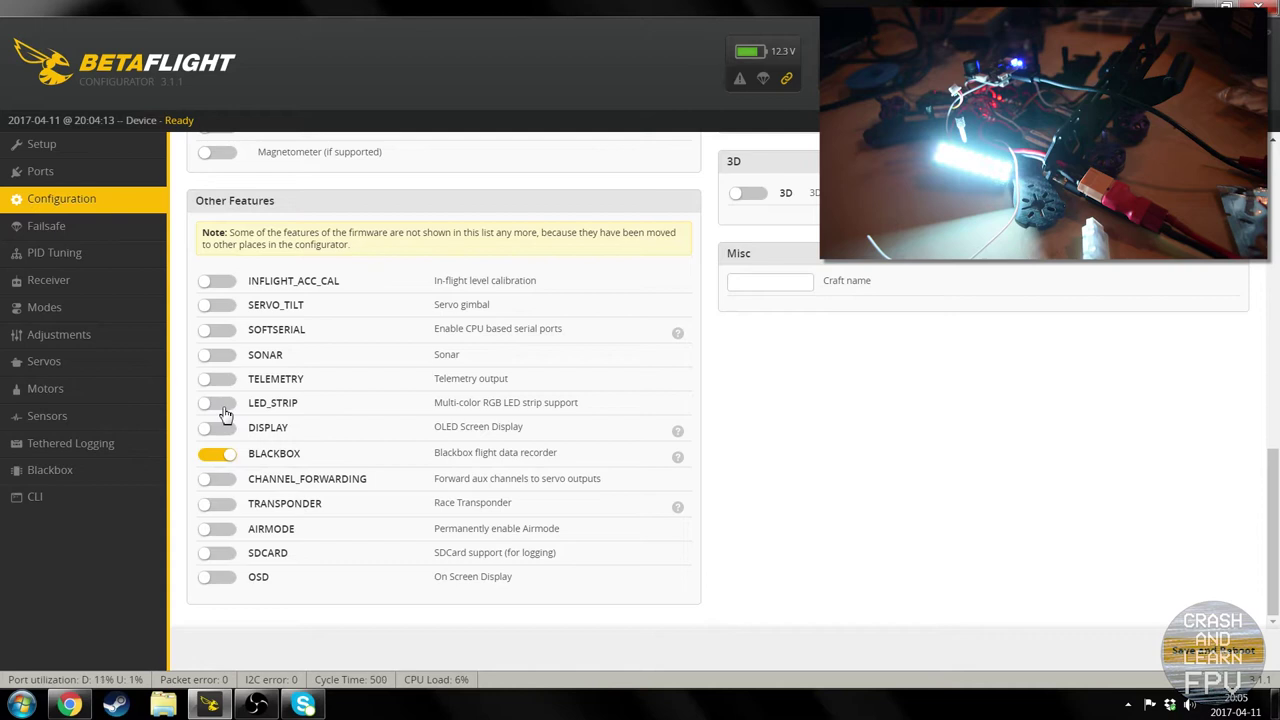
left_click(218, 403)
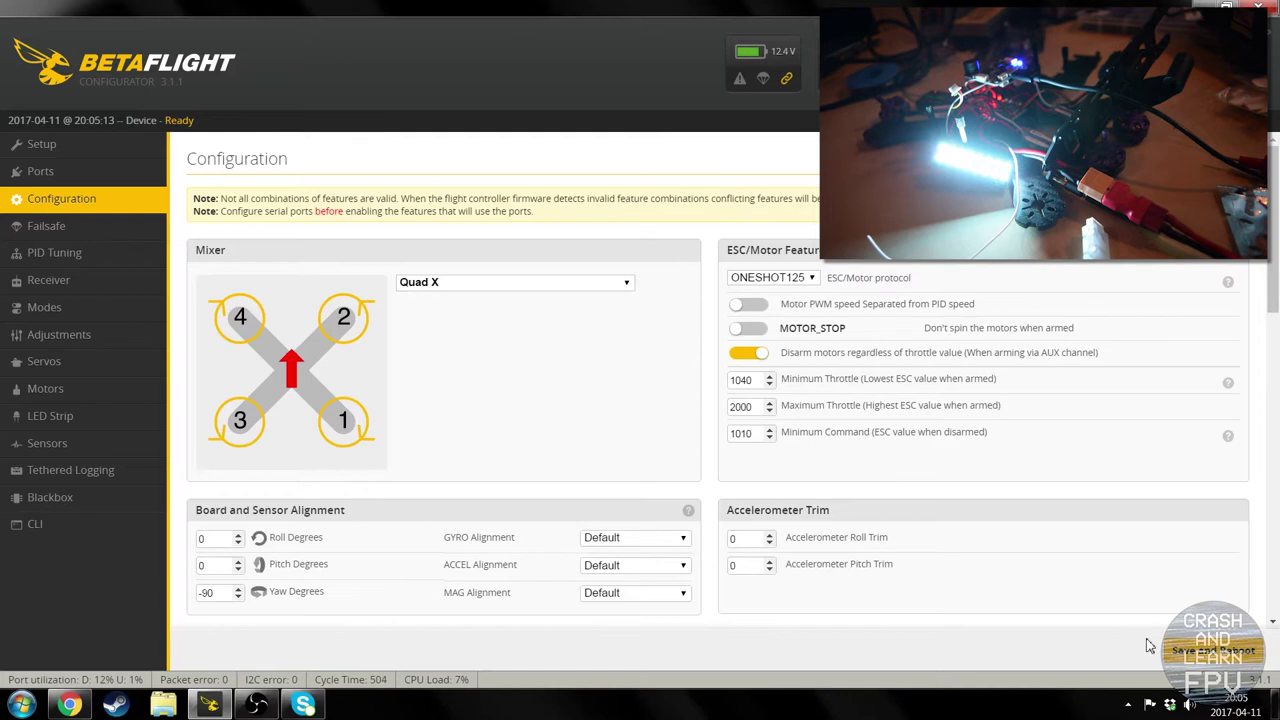
Step: In the LED strip's wire ordering mode, assign LEDs 0 to 7 from right to left along one grid row
left_click(50, 418)
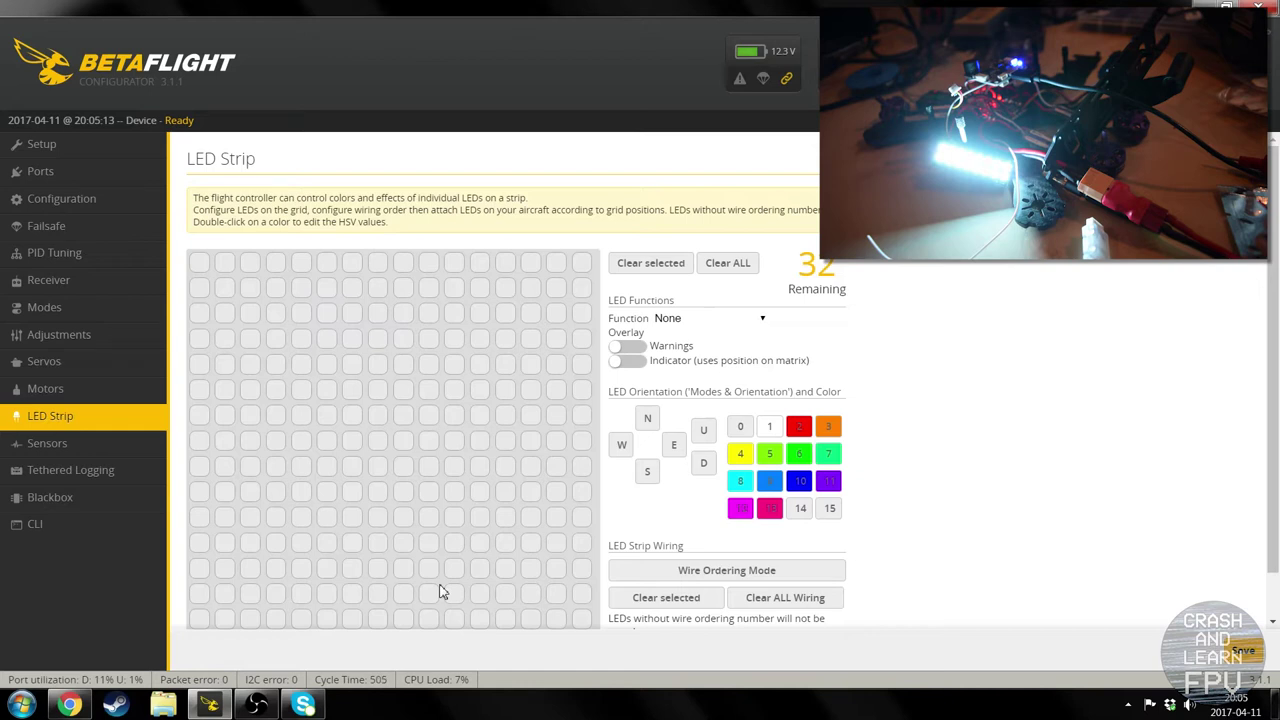
left_click(704, 578)
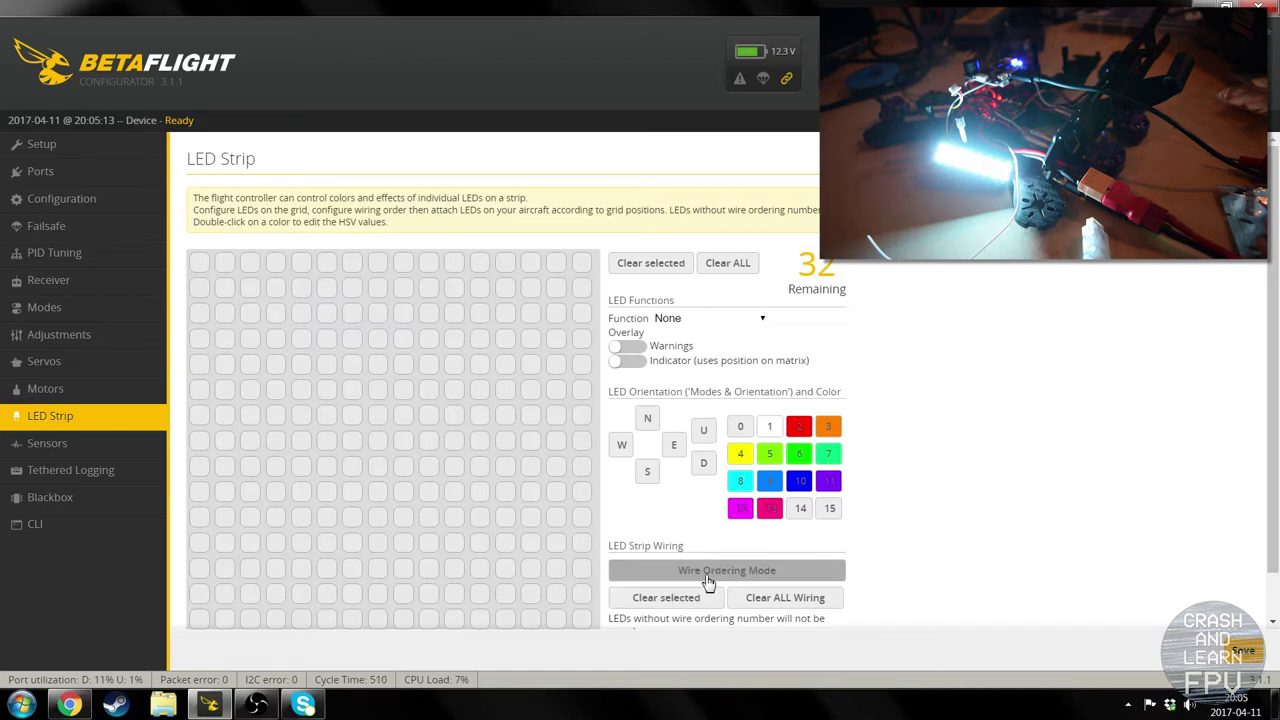
left_click(707, 580)
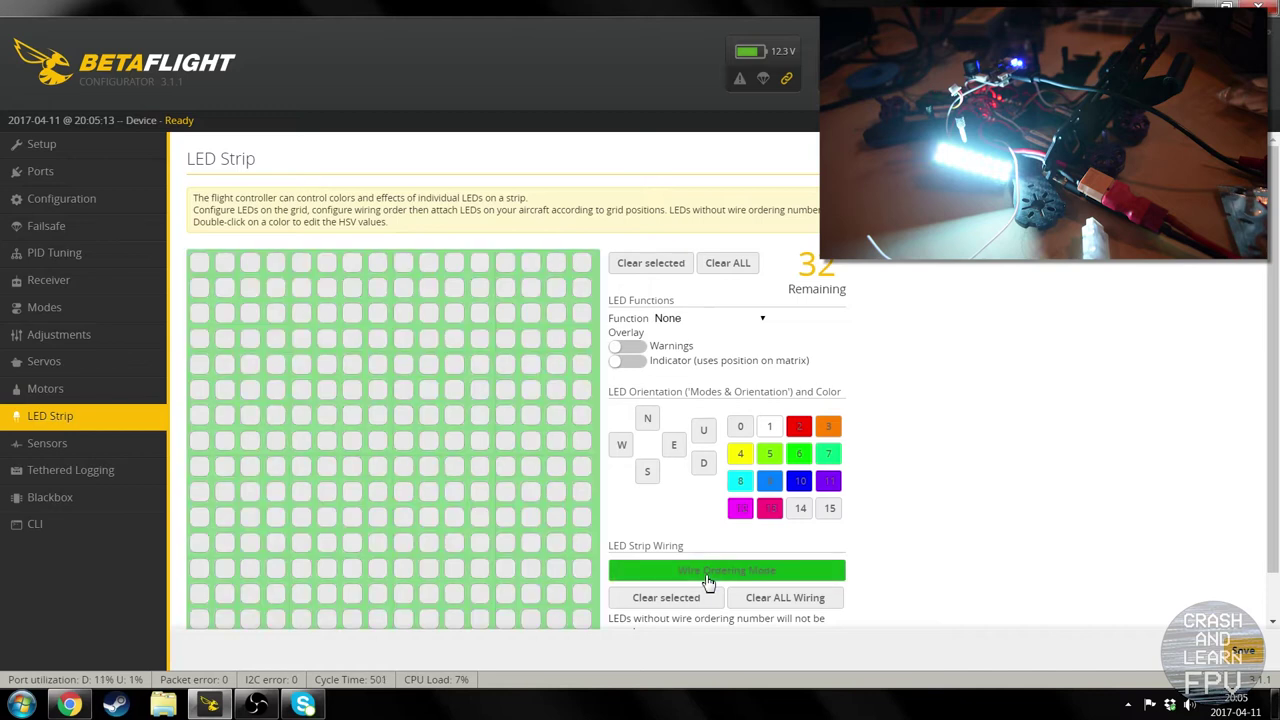
left_click(480, 597)
left_click(455, 598)
left_click(429, 598)
left_click(403, 595)
left_click(377, 595)
left_click(352, 595)
left_click(326, 595)
left_click(301, 595)
Step: Assign LEDs 8 to 15 from left to right in the grid row directly below and finish wire ordering
left_click(301, 619)
left_click(326, 619)
left_click(352, 619)
left_click(377, 619)
left_click(403, 619)
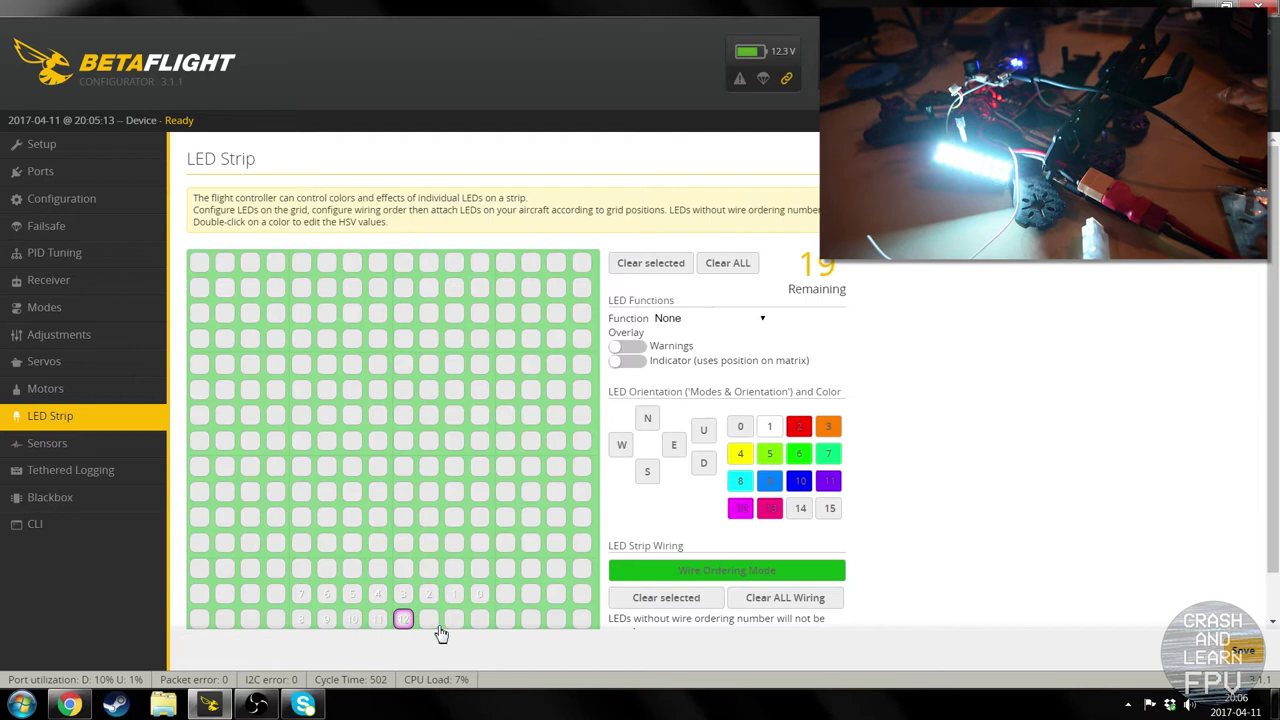
left_click(429, 619)
left_click(454, 619)
left_click(480, 619)
left_click(645, 580)
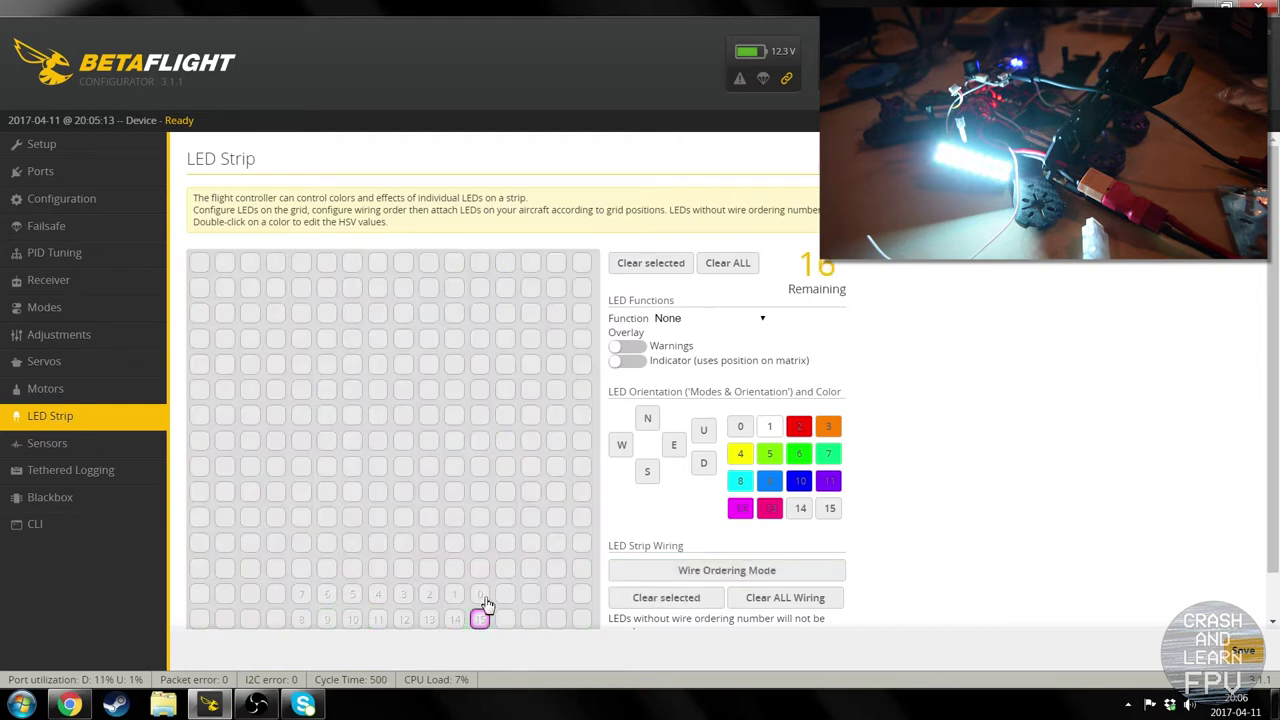
Step: Give LED 0 the Color function with purple color 11 and save the LED setup
left_click(481, 595)
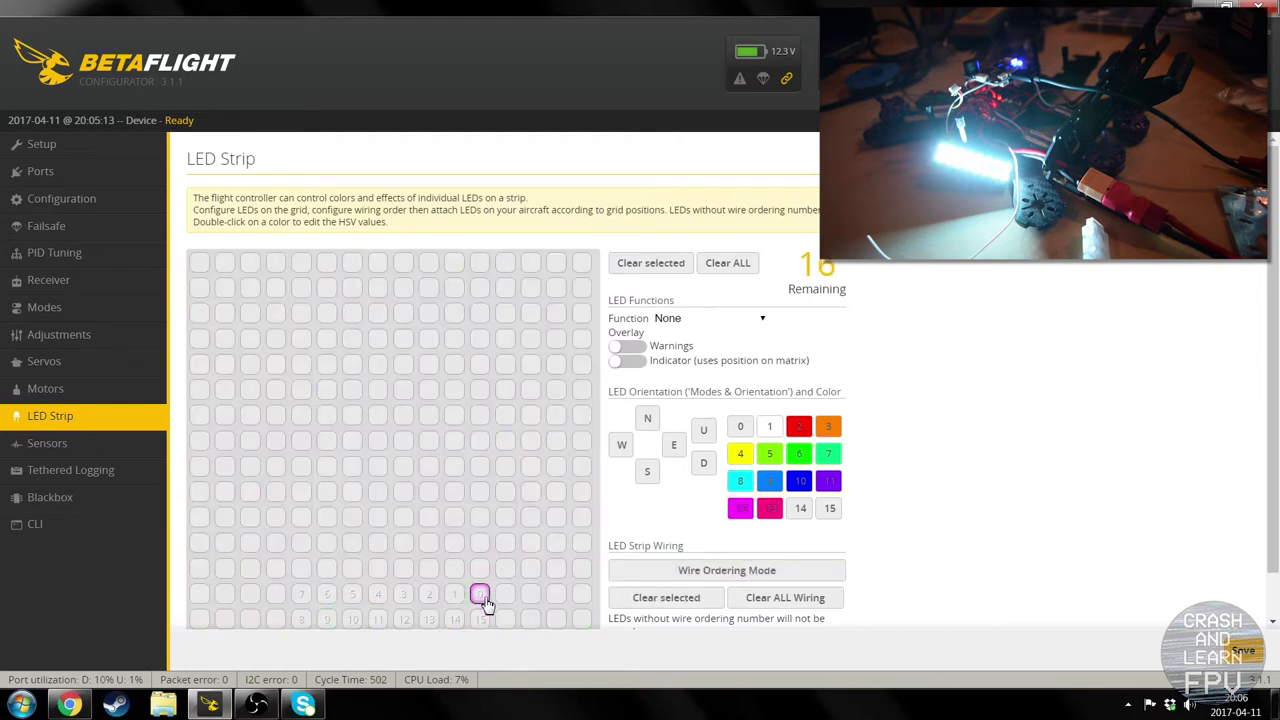
left_click(764, 320)
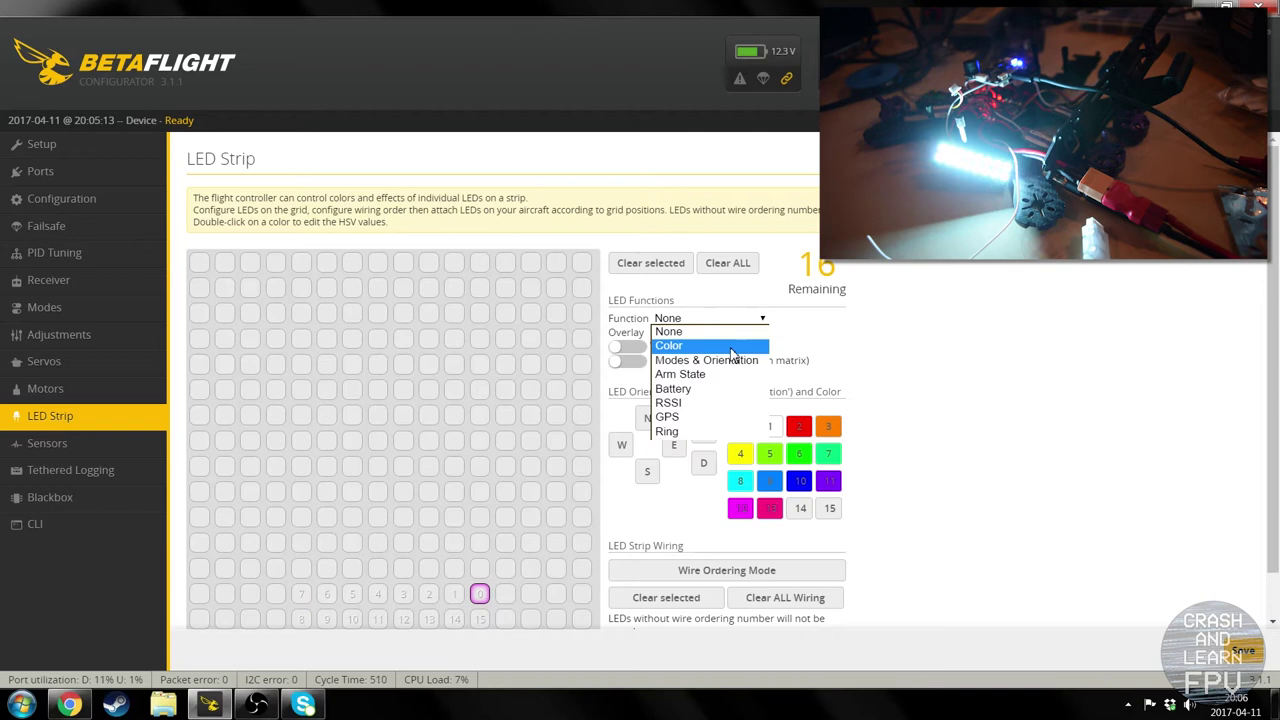
left_click(730, 347)
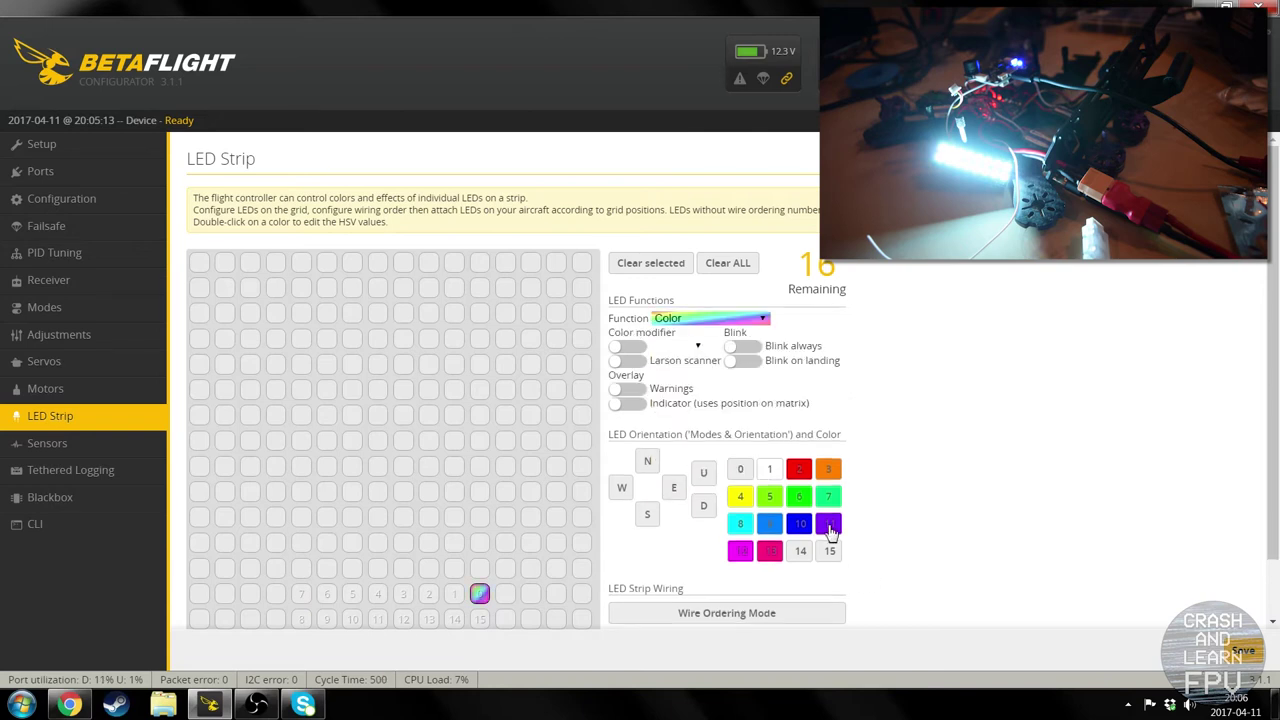
left_click(830, 530)
left_click(292, 603)
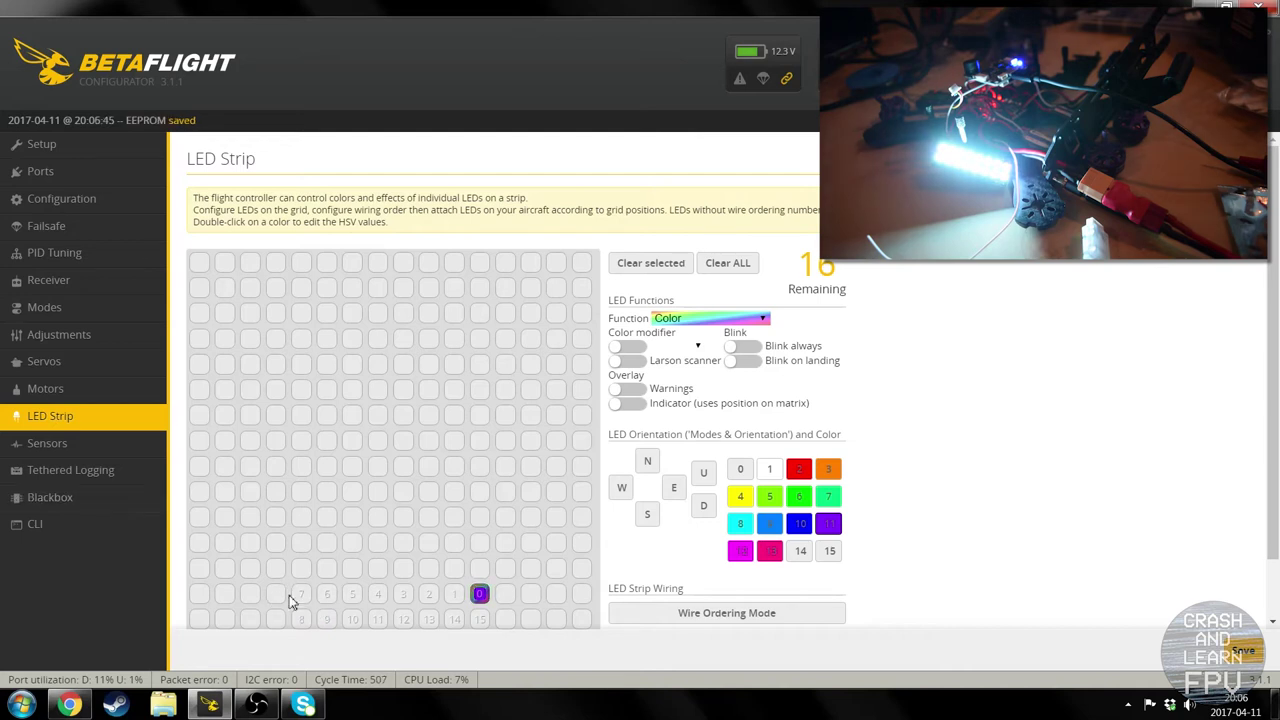
Step: Give LED 1 the Color function with purple color 11
left_click(454, 594)
left_click(757, 318)
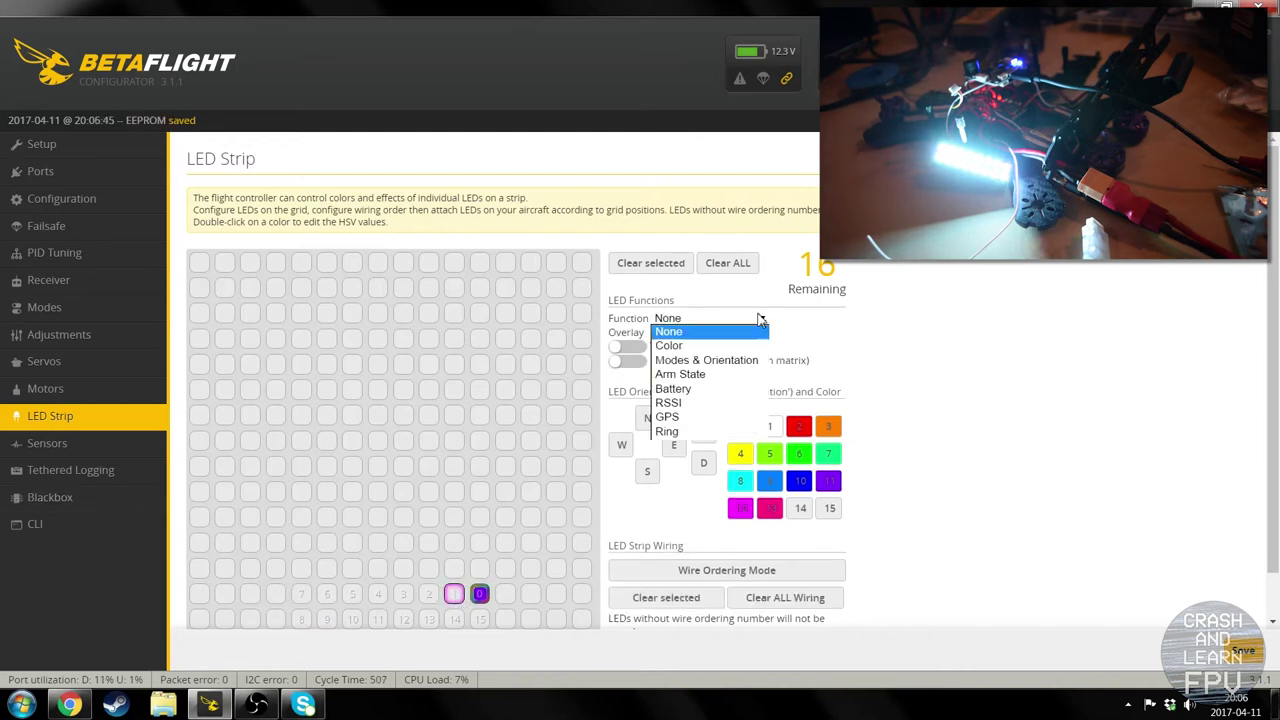
left_click(731, 345)
left_click(828, 527)
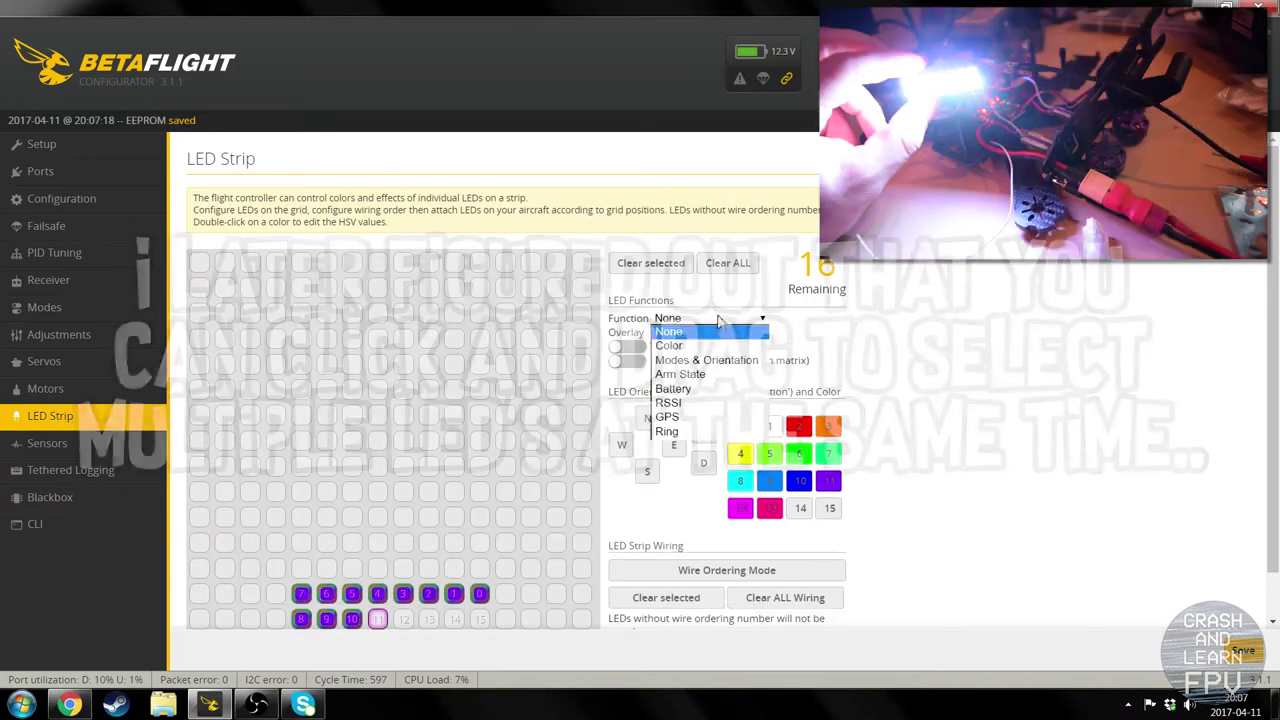
Step: Give LEDs 11 to 15 the Color function with purple color 11 and save the LED strip settings
left_click(669, 345)
left_click(403, 619)
left_click(428, 619)
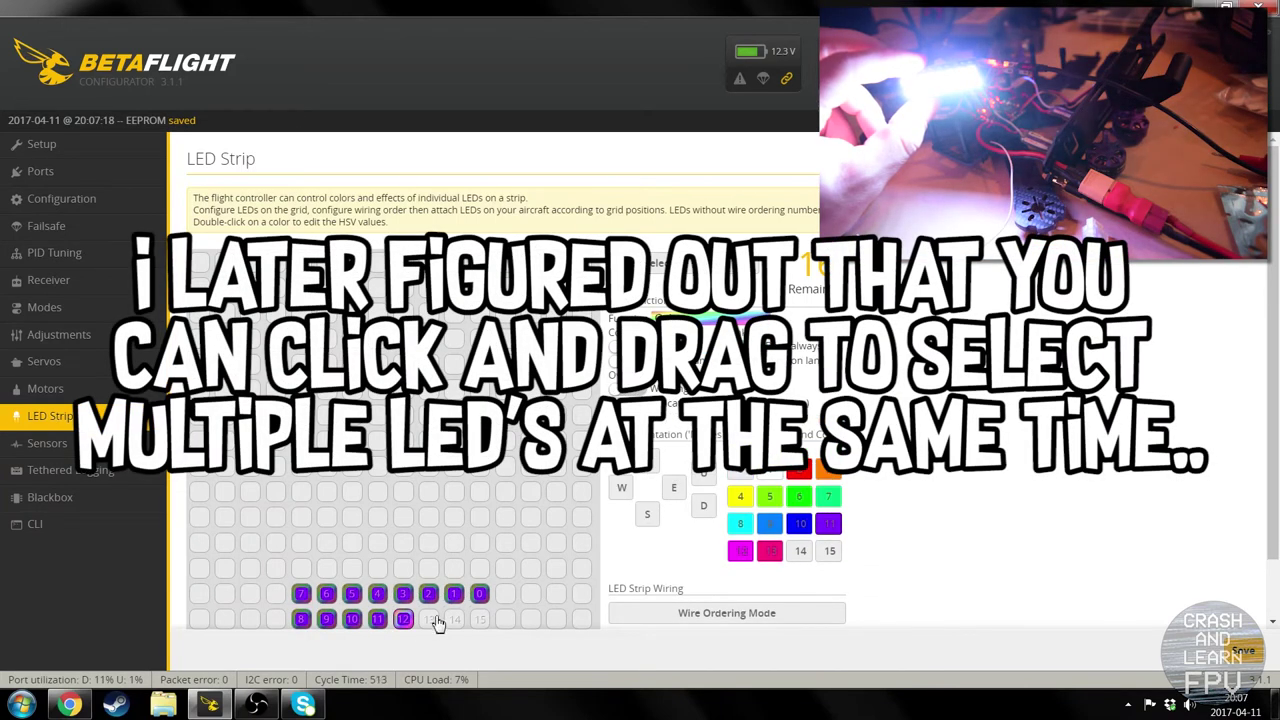
left_click(454, 619)
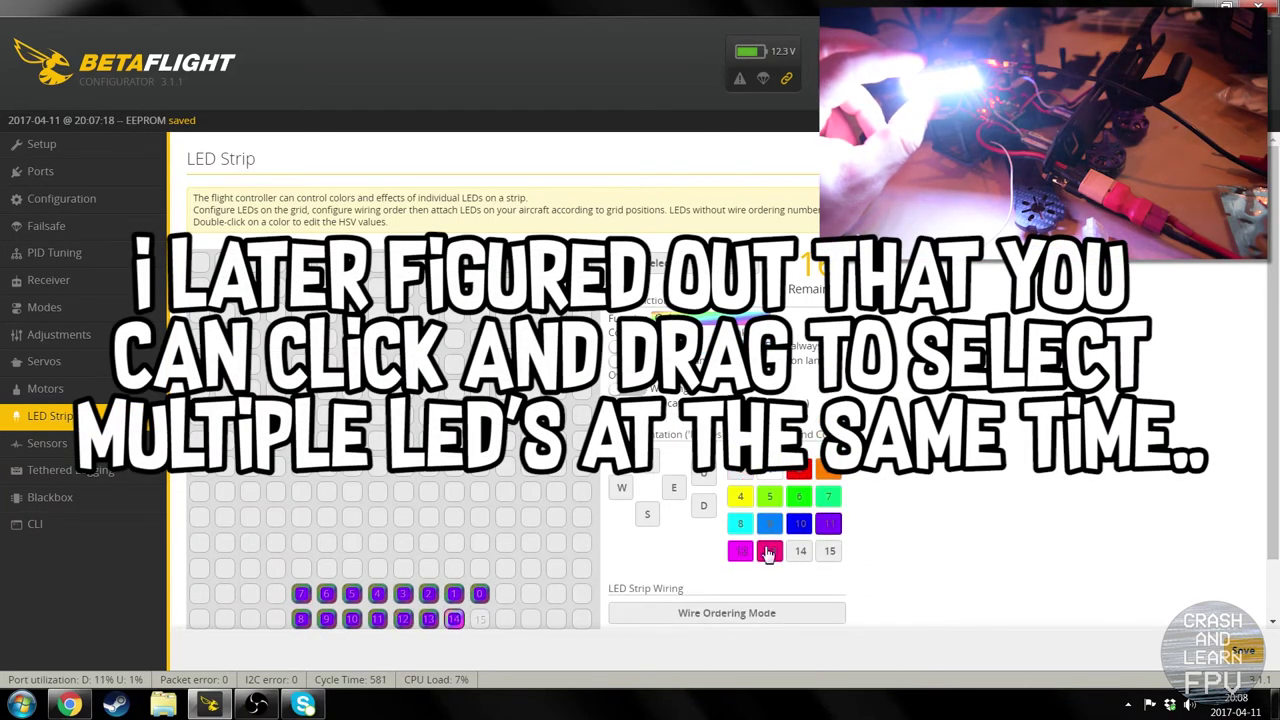
left_click(479, 619)
left_click(1243, 651)
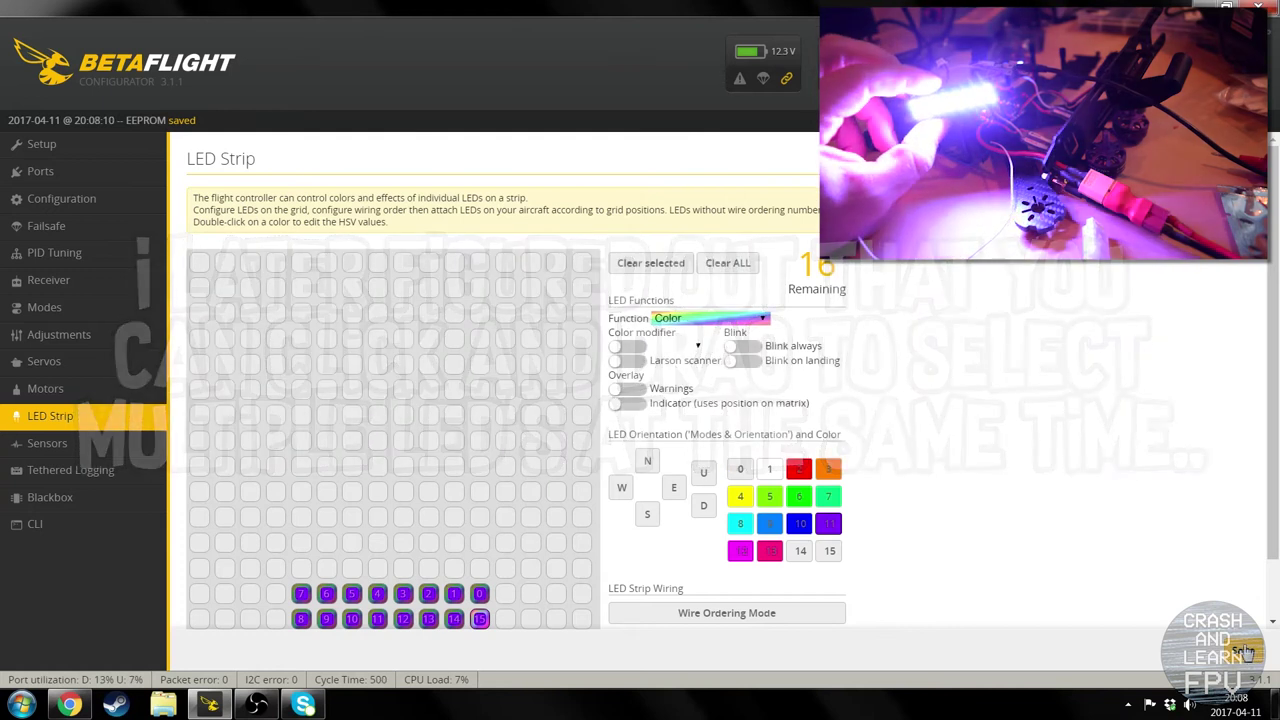